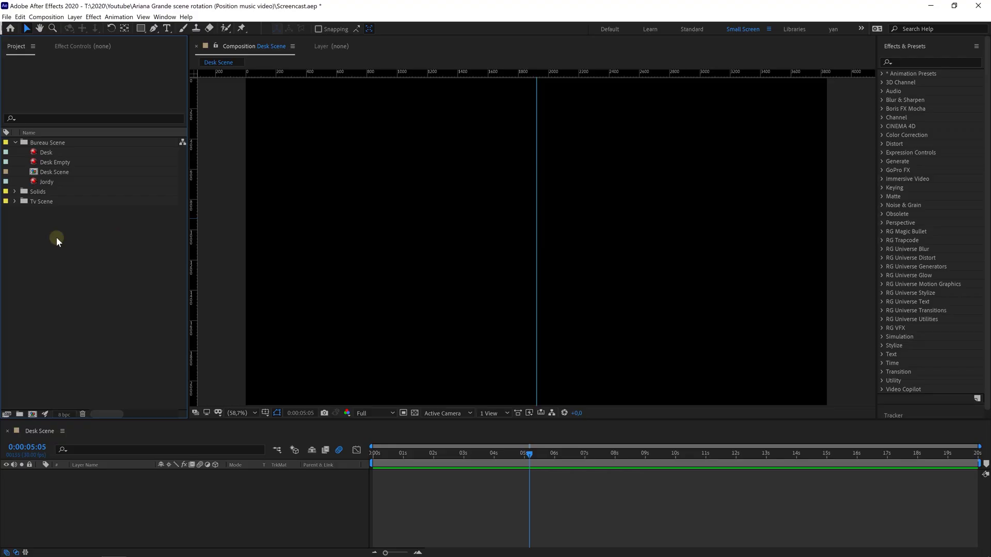
# Step: Add Desk Empty, the actor footage and Desk to the Desk Scene composition, stacked from bottom to top
pyautogui.moveTo(52, 164); pyautogui.dragTo(61, 490)
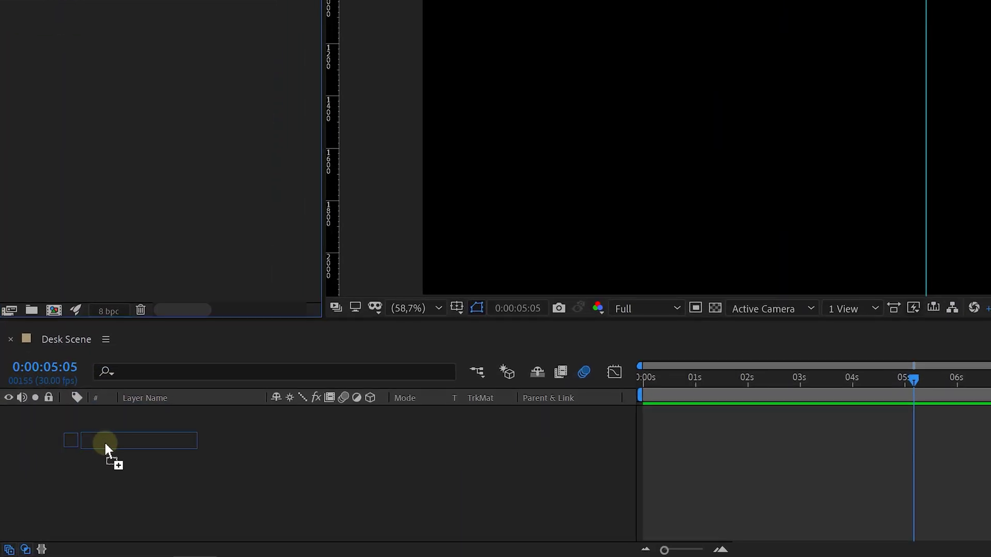
pyautogui.moveTo(106, 443); pyautogui.dragTo(106, 444)
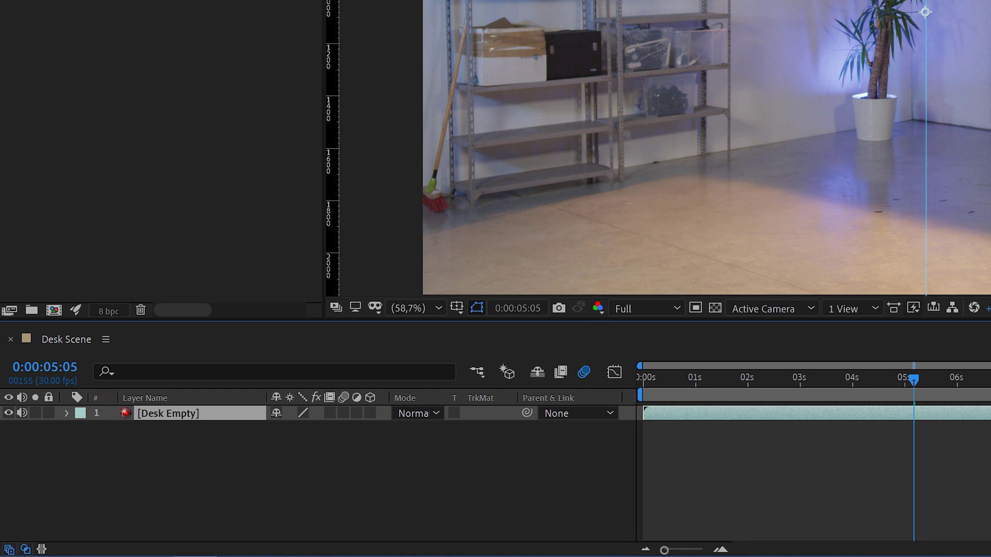
pyautogui.moveTo(114, 147); pyautogui.dragTo(140, 364)
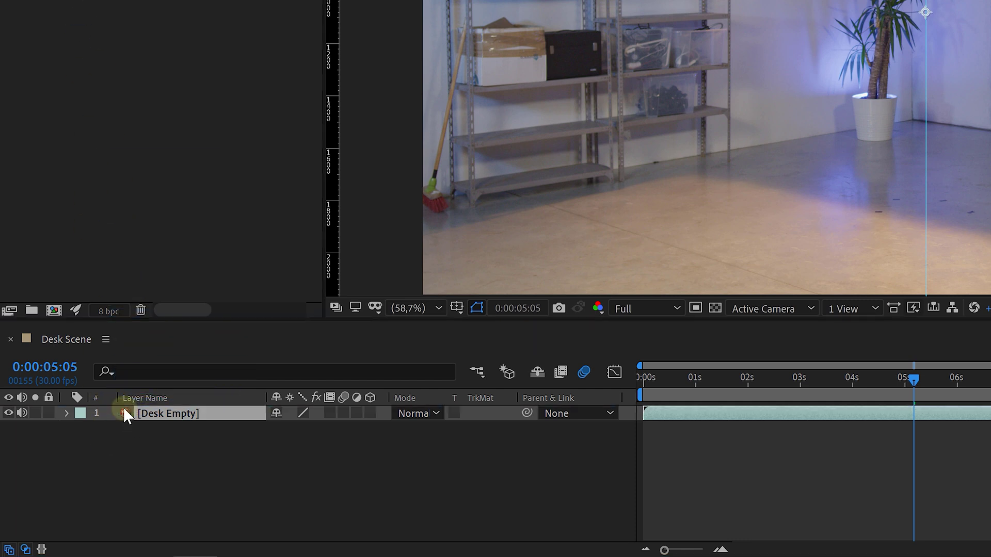
pyautogui.moveTo(126, 415); pyautogui.dragTo(126, 411)
pyautogui.moveTo(77, 57); pyautogui.dragTo(87, 368)
pyautogui.moveTo(84, 414); pyautogui.dragTo(82, 413)
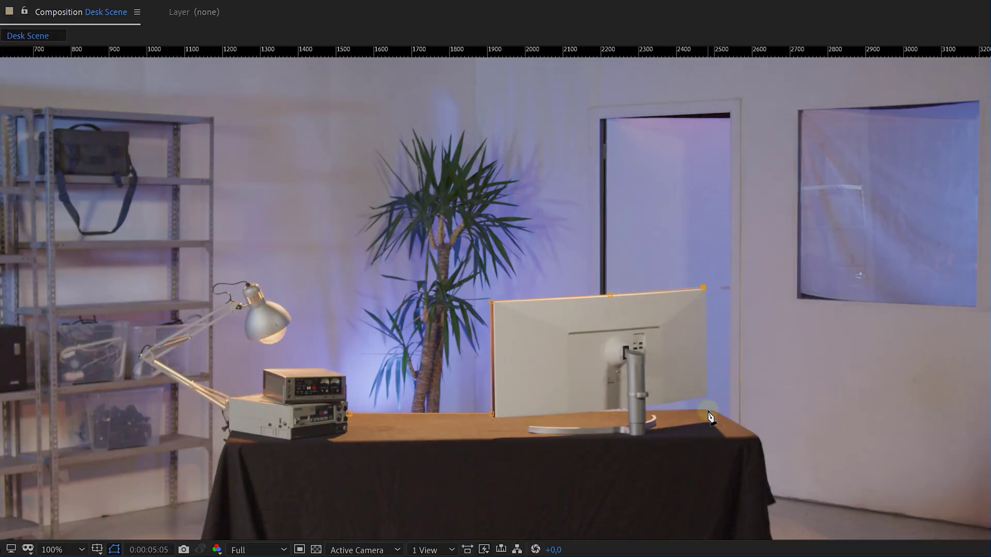
# Step: Trace a Pen tool mask on the Desk layer down the tablecloth's right side, beneath it and up its left edge
pyautogui.scroll(2, 707, 443)
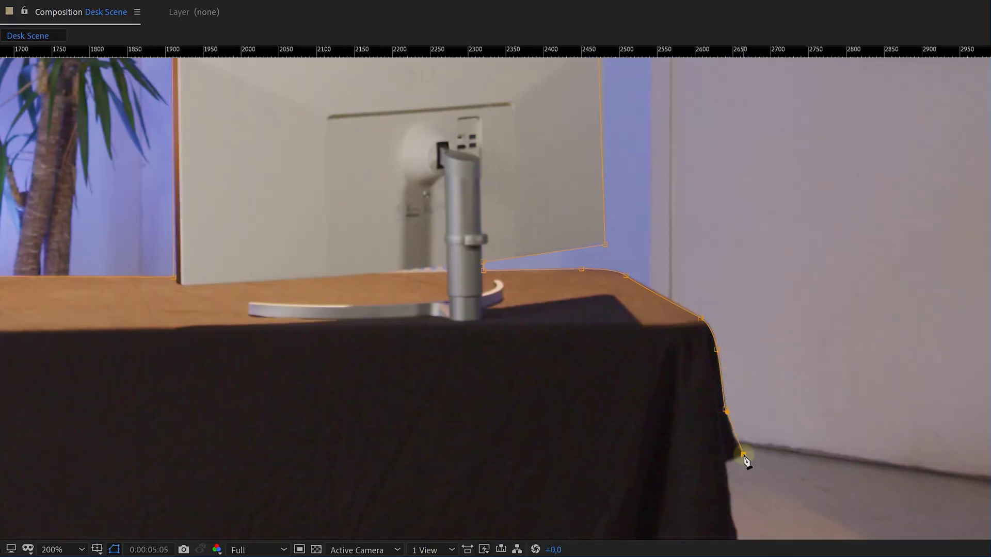
pyautogui.scroll(-5, 735, 452)
pyautogui.click(566, 483)
pyautogui.hscroll(-10, 566, 482)
pyautogui.click(126, 436)
pyautogui.scroll(4, 126, 436)
pyautogui.moveTo(371, 439); pyautogui.dragTo(392, 456)
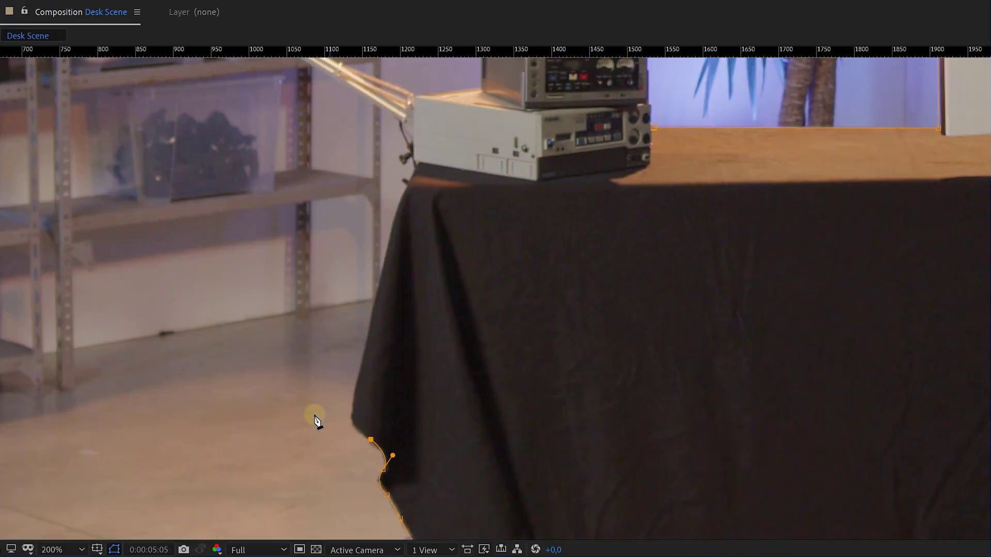
pyautogui.click(369, 316)
# Step: Continue the Desk mask around the lamp and stacked audio equipment until the outline closes at the tabletop
pyautogui.scroll(3, 369, 315)
pyautogui.click(404, 433)
pyautogui.click(416, 376)
pyautogui.click(254, 177)
pyautogui.click(264, 154)
pyautogui.click(278, 151)
pyautogui.click(296, 143)
pyautogui.scroll(4, 295, 143)
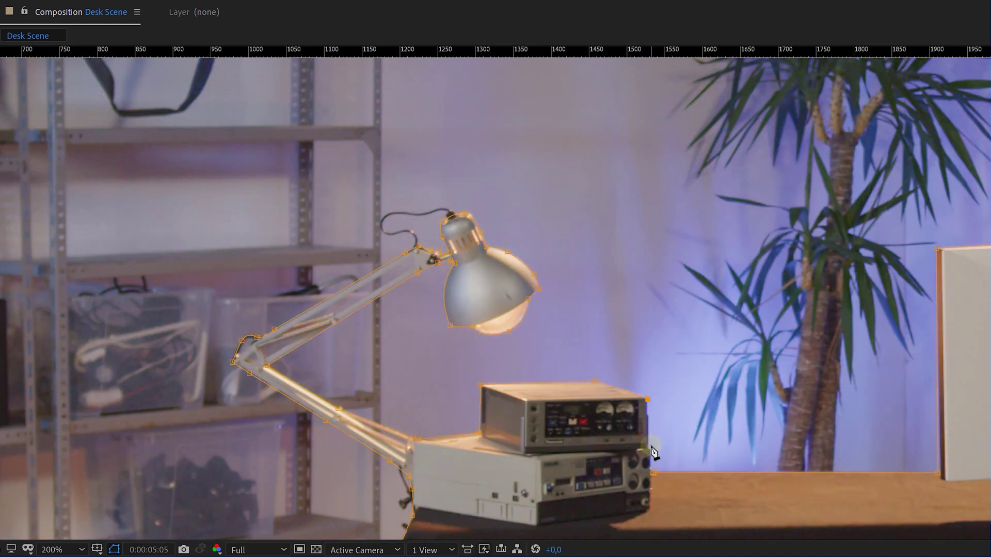
pyautogui.hotkey('shift', '/')
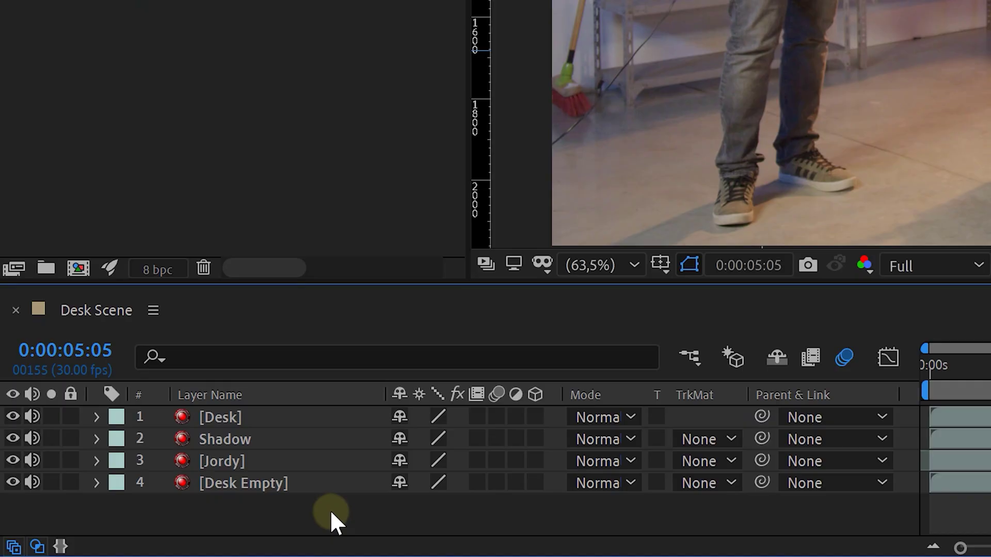
# Step: Set up Roto Brush on the actor's layer with version 2.0, Best quality, and matte Feather and Contrast at 0
pyautogui.doubleClick(262, 459)
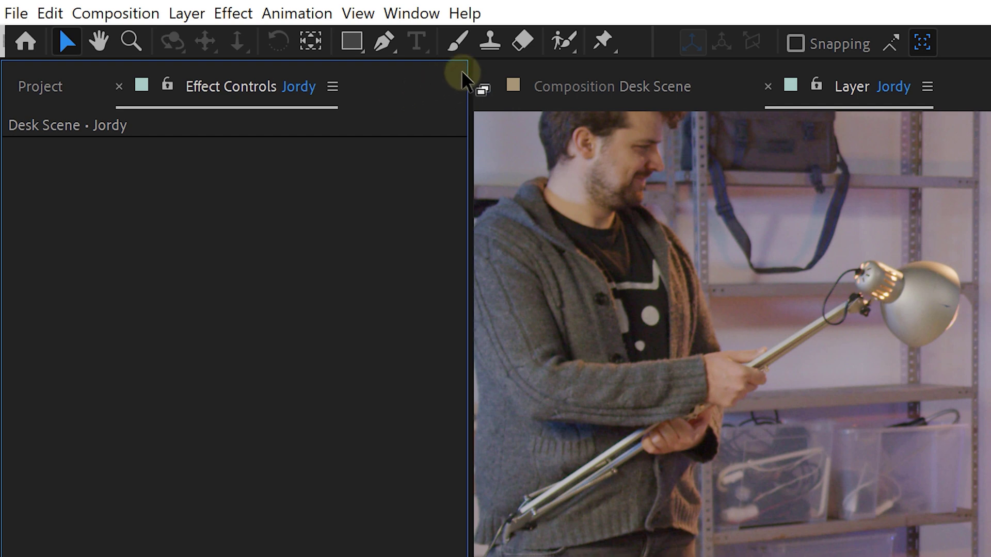
pyautogui.click(562, 46)
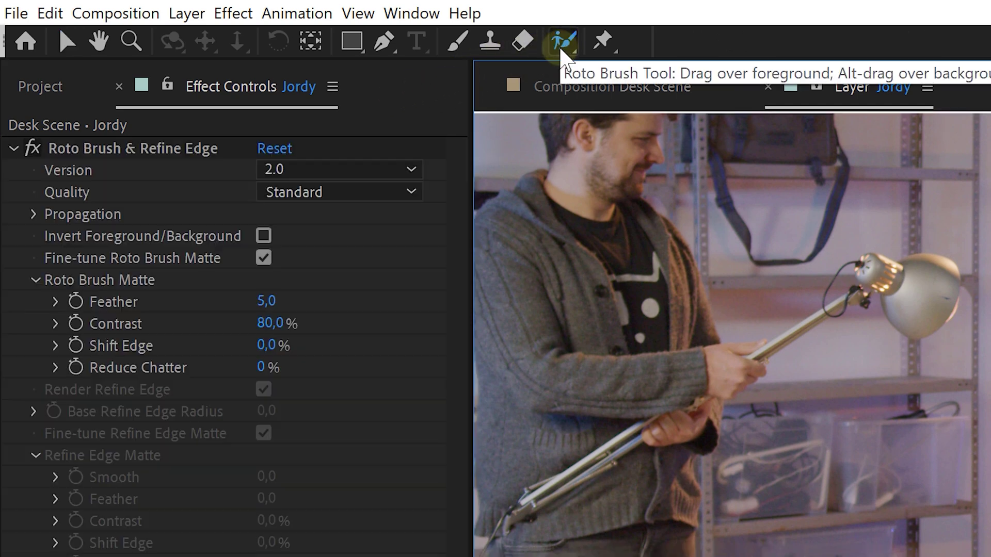
pyautogui.click(401, 170)
pyautogui.click(396, 218)
pyautogui.click(389, 195)
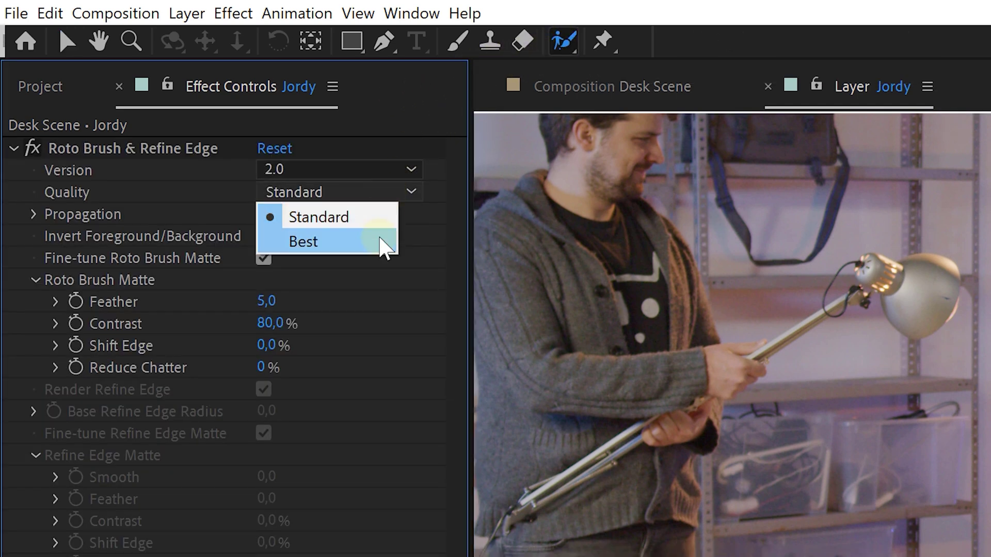
pyautogui.click(382, 241)
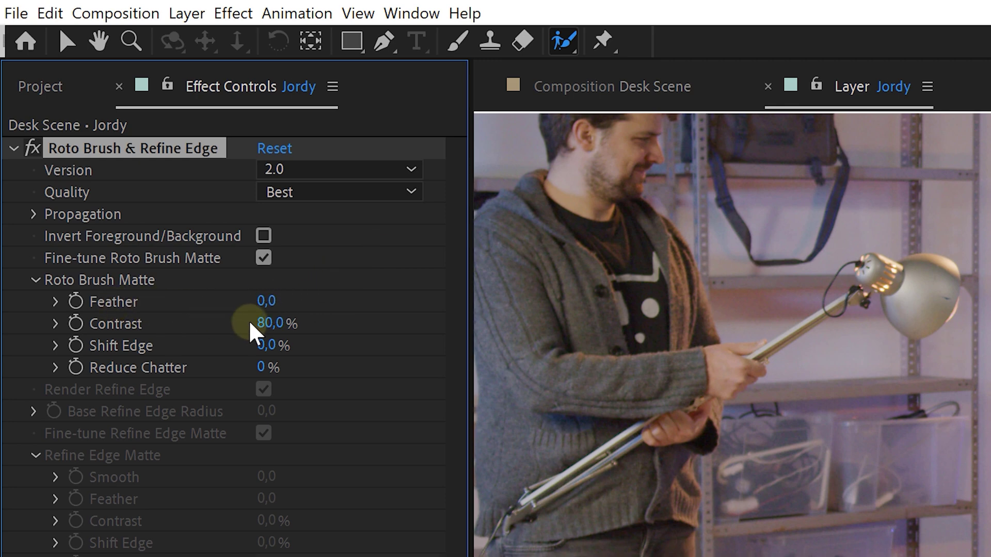
pyautogui.moveTo(462, 70)
pyautogui.mouseDown()
pyautogui.moveTo(416, 234)
pyautogui.moveTo(524, 155)
pyautogui.moveTo(466, 58)
pyautogui.mouseUp()
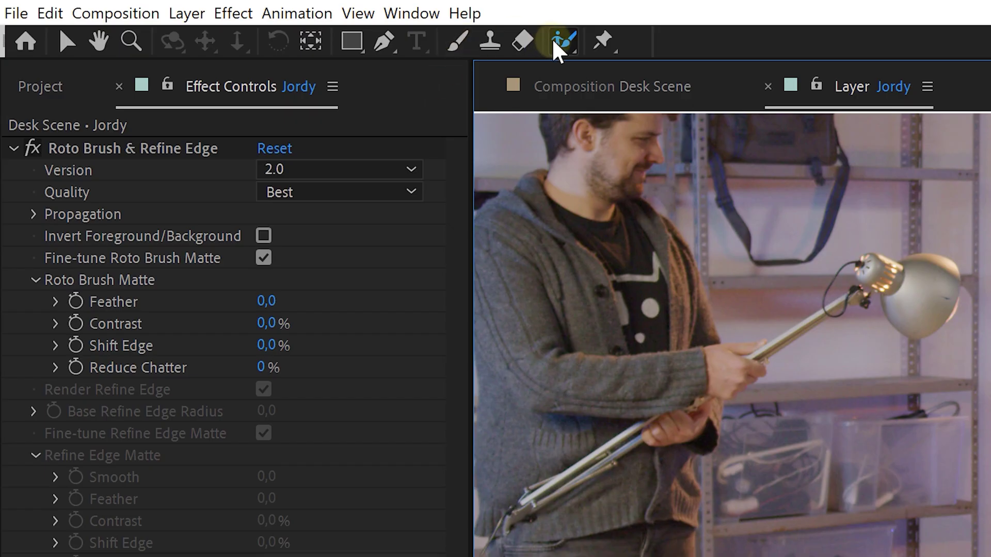
# Step: Paint Roto Brush foreground strokes over the seated man, extending the selection down over his leg
pyautogui.moveTo(554, 42); pyautogui.dragTo(619, 63)
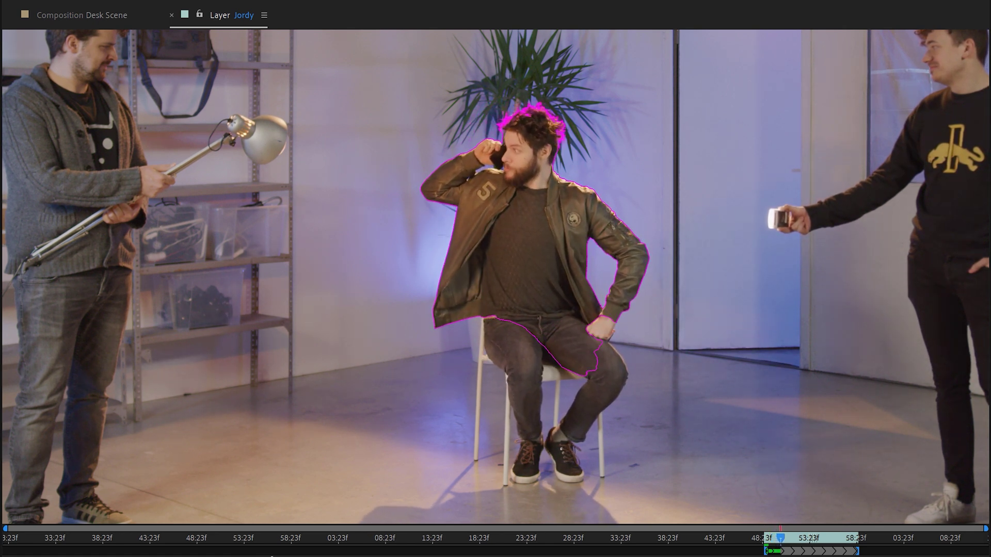
pyautogui.moveTo(508, 311); pyautogui.dragTo(526, 386)
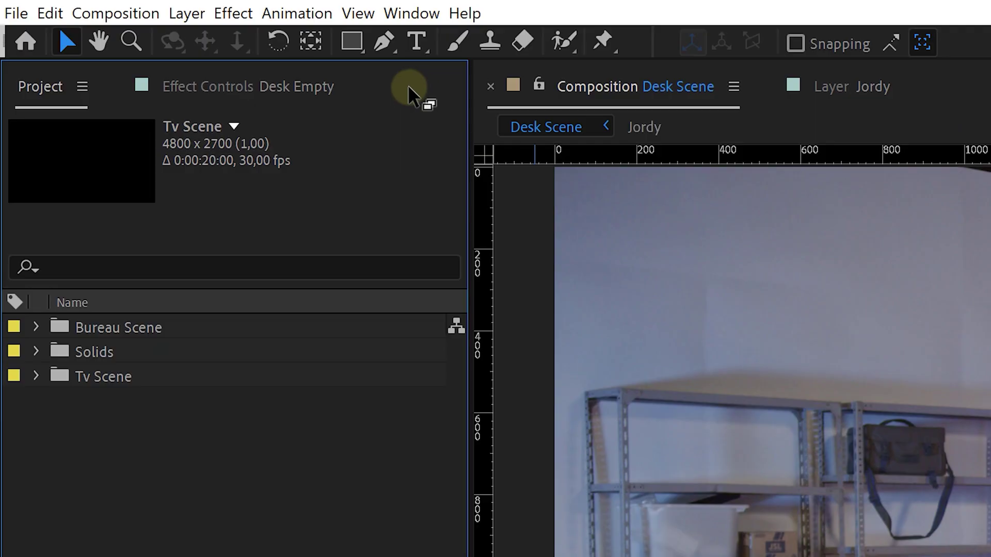
# Step: Parent the Desk, Shadow and actor layers to the Desk Empty layer
pyautogui.click(312, 43)
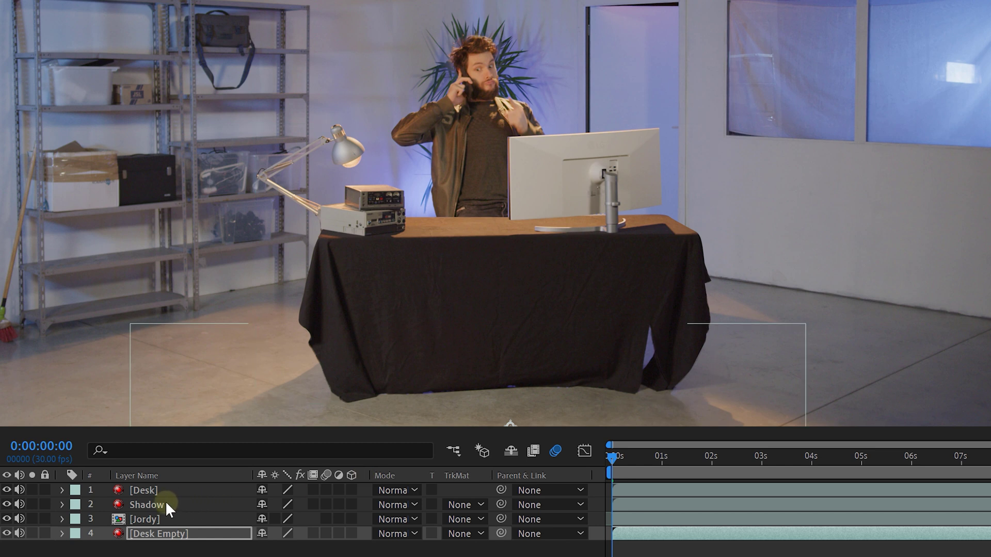
pyautogui.click(147, 490)
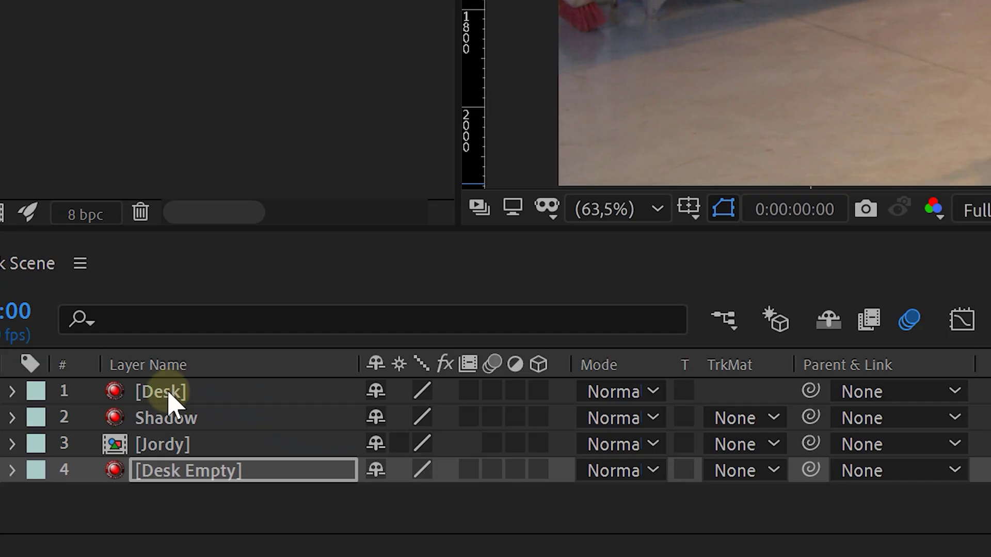
pyautogui.click(170, 395)
pyautogui.keyDown('shift'); pyautogui.click(220, 444); pyautogui.keyUp('shift')
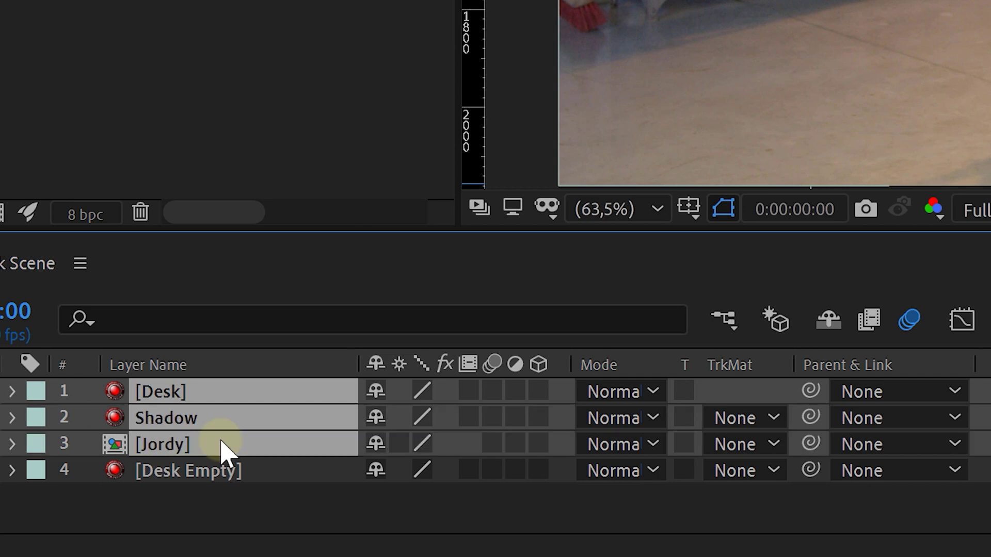
pyautogui.moveTo(801, 445); pyautogui.dragTo(254, 482)
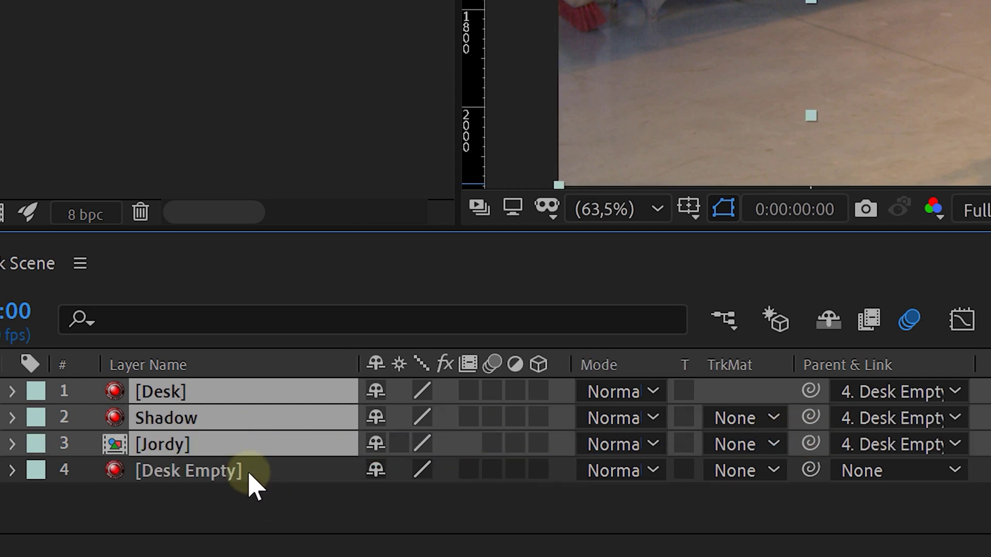
# Step: Scale up the Desk Empty layer uniformly so the scene extends beyond the composition frame
pyautogui.click(254, 482)
pyautogui.press('s')
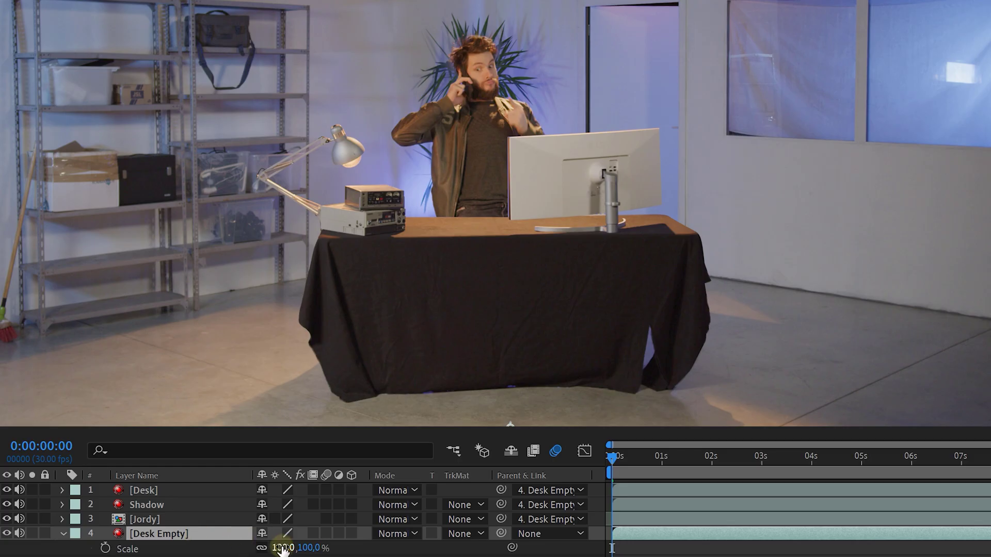
pyautogui.moveTo(282, 548); pyautogui.dragTo(289, 546)
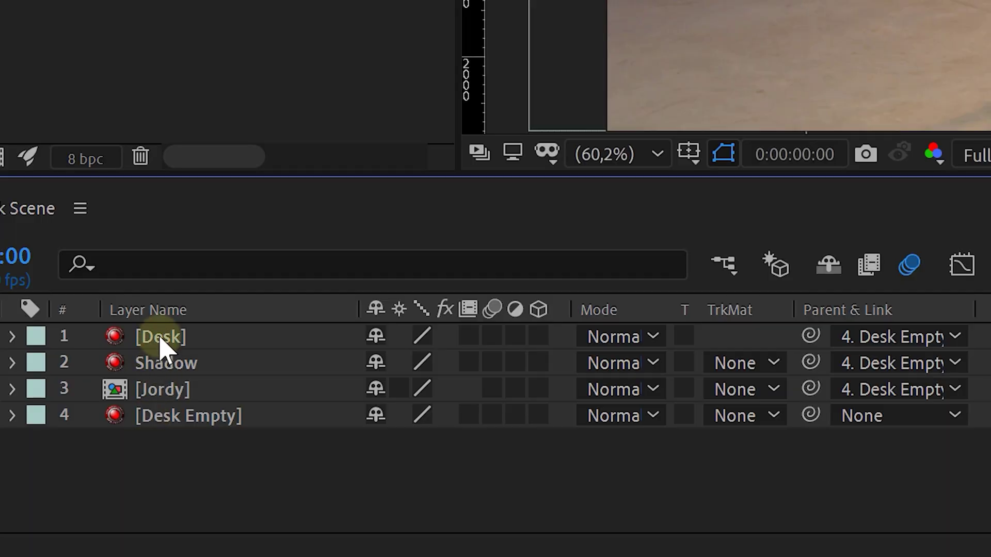
# Step: Remove the parent from the Desk, Shadow and actor layers by setting it to None
pyautogui.click(159, 341)
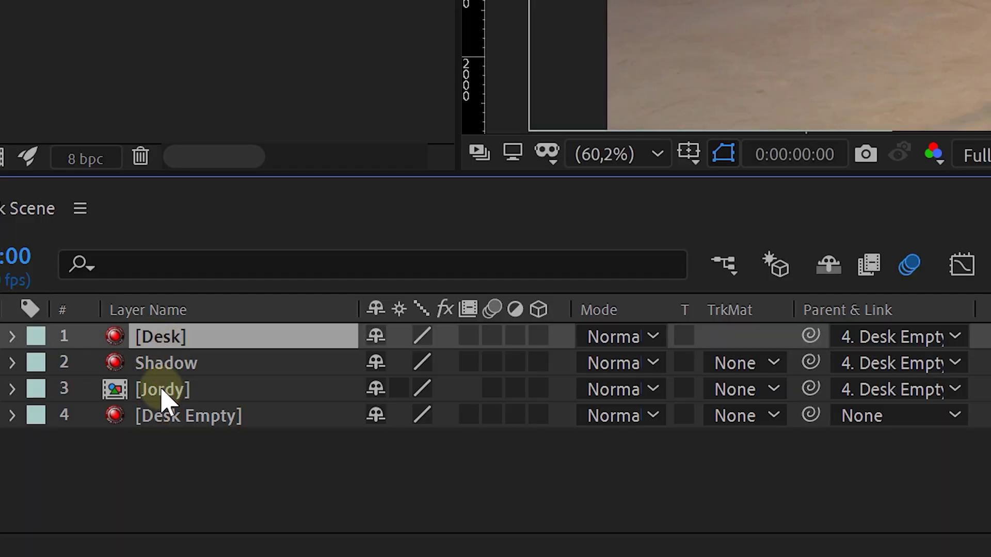
pyautogui.keyDown('shift'); pyautogui.click(164, 394); pyautogui.keyUp('shift')
pyautogui.click(867, 337)
pyautogui.click(883, 366)
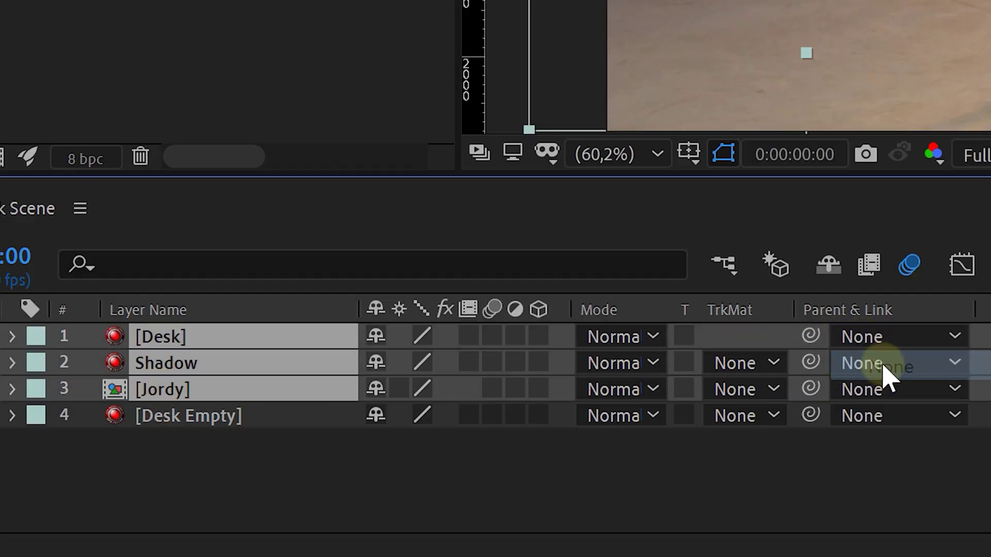
# Step: Add starting Rotation keyframes to the Desk and Desk Empty layers at 0:00:08:16
pyautogui.moveTo(985, 304); pyautogui.dragTo(455, 305)
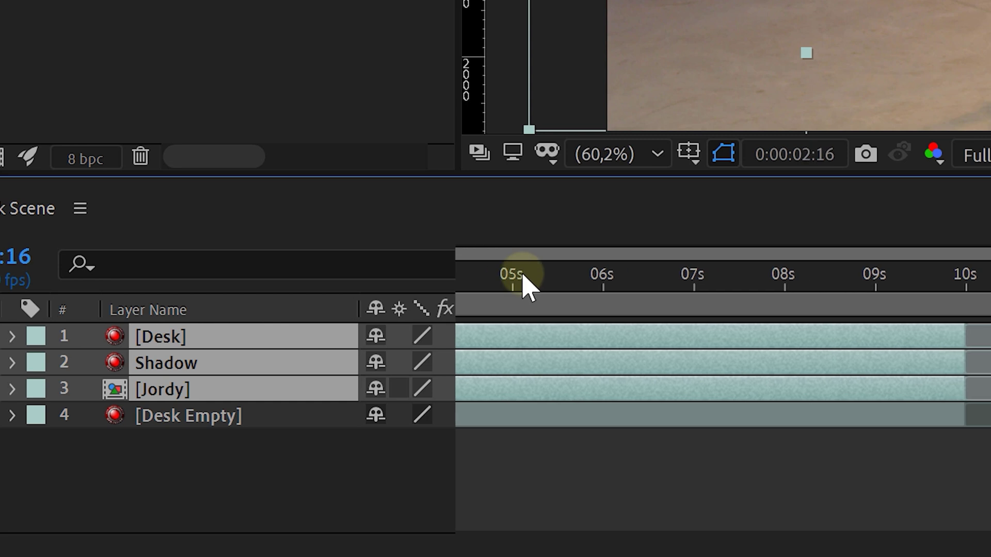
pyautogui.moveTo(524, 283); pyautogui.dragTo(813, 287)
pyautogui.click(825, 415)
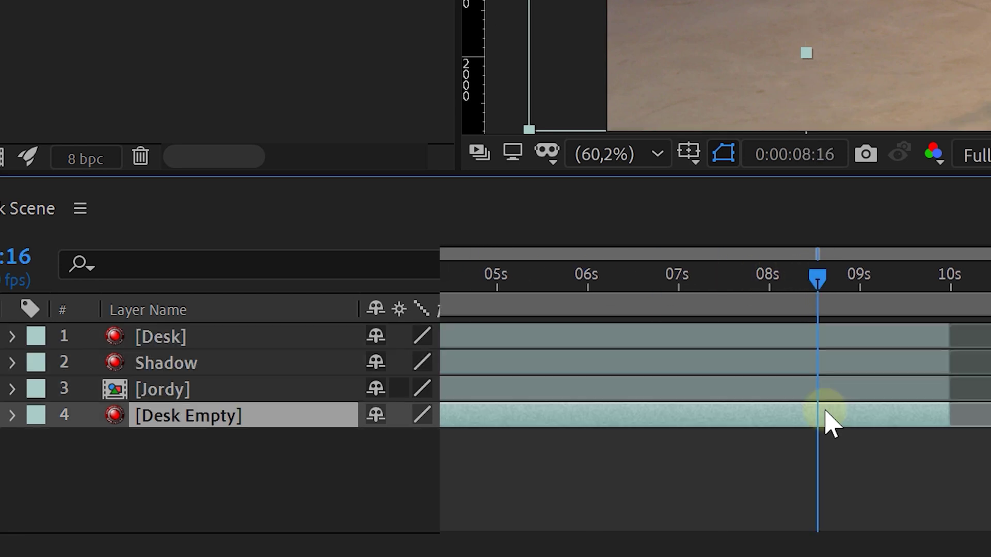
pyautogui.press('r')
pyautogui.click(833, 338)
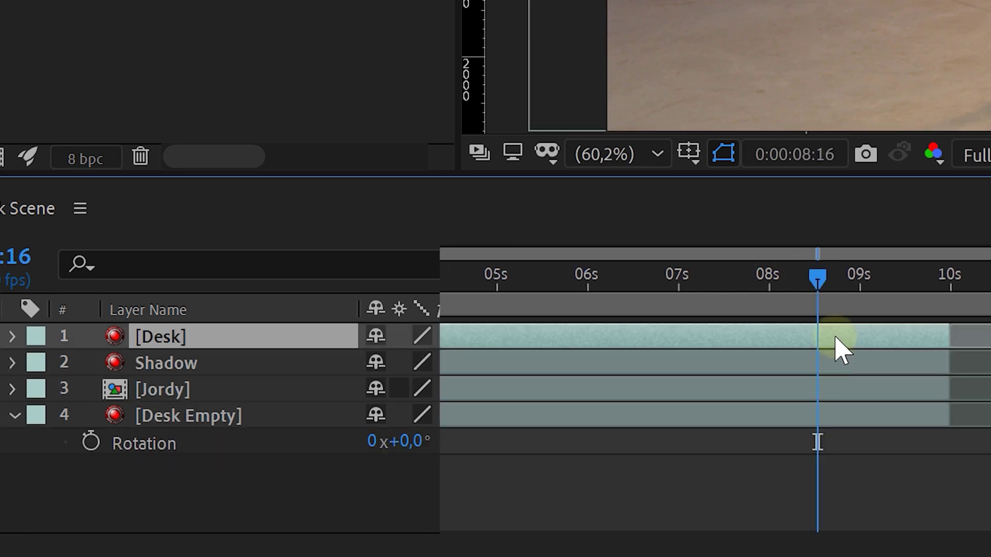
pyautogui.press('r')
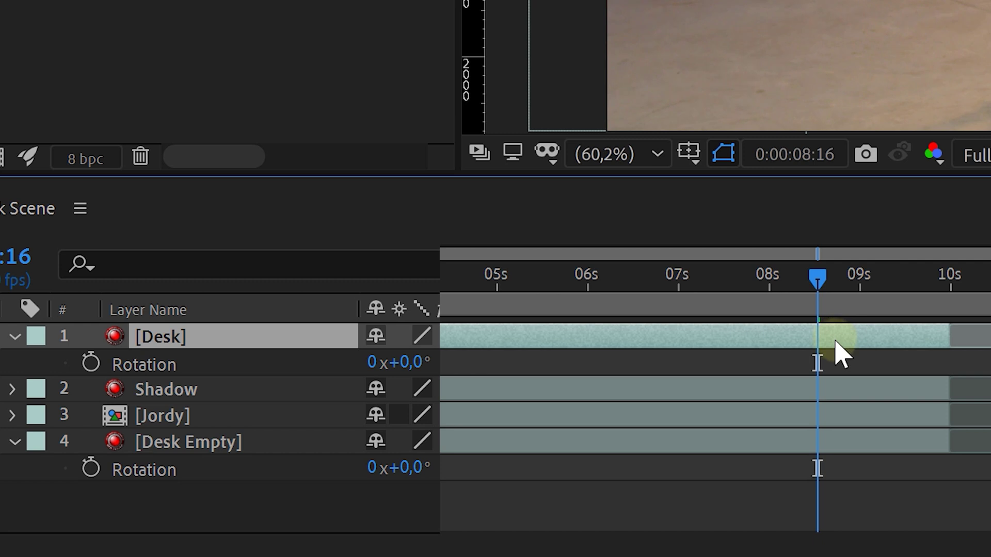
pyautogui.click(90, 362)
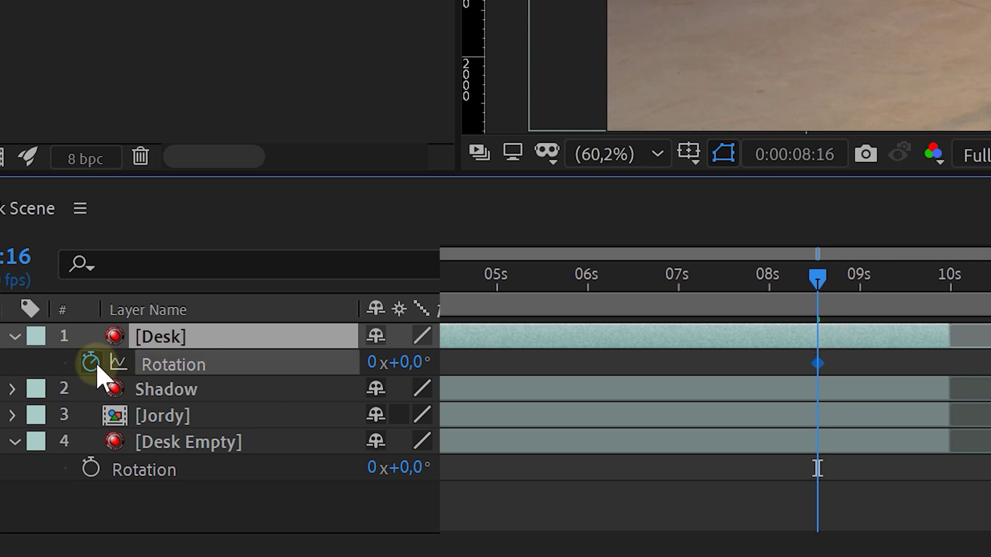
pyautogui.click(90, 468)
# Step: Set the Rotation of both Desk and Desk Empty to -180° at 0:00:09:13
pyautogui.moveTo(836, 289); pyautogui.dragTo(902, 276)
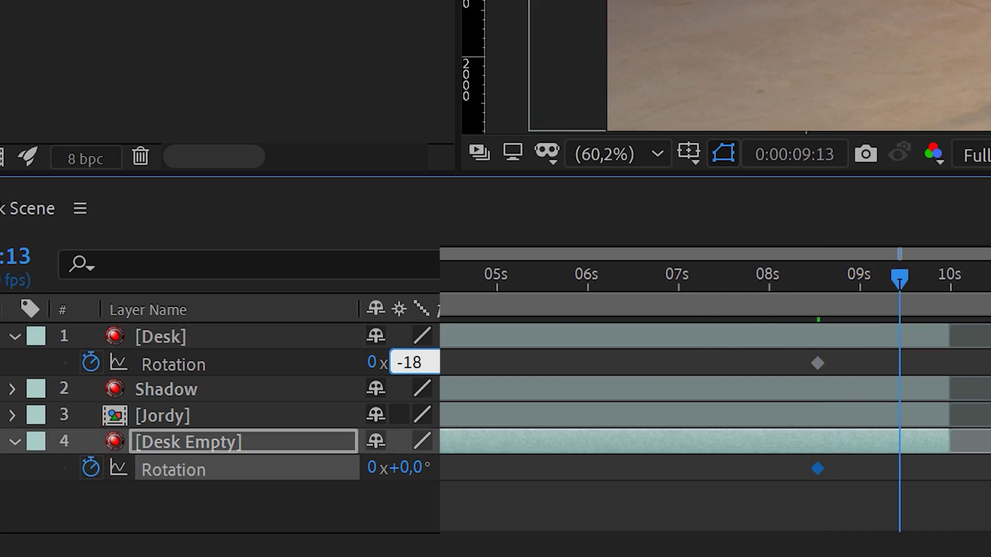
pyautogui.write('0')
pyautogui.press('Return')
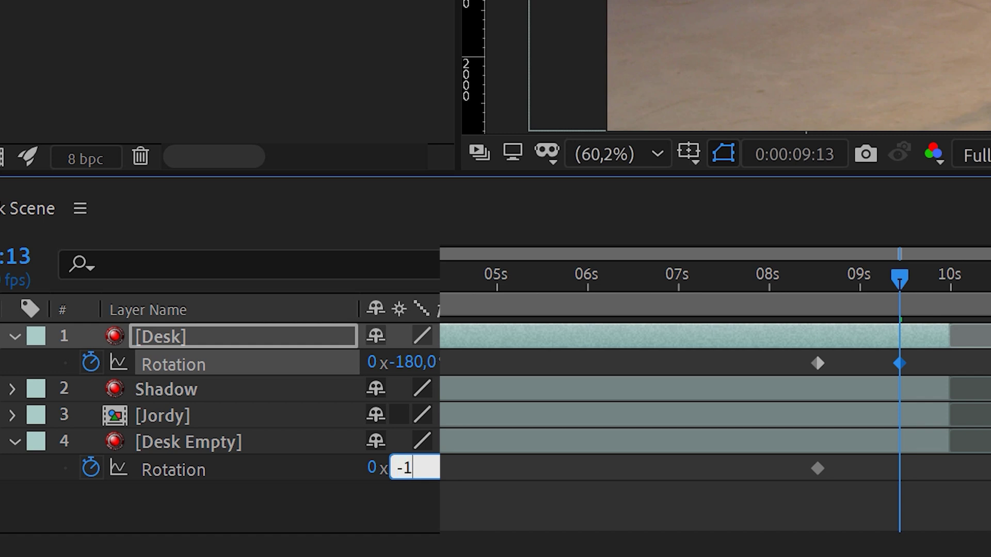
pyautogui.write('-180')
pyautogui.press('Return')
# Step: Shift both Desk rotation keyframes slightly earlier than the Desk Empty keyframes
pyautogui.moveTo(924, 351); pyautogui.dragTo(805, 366)
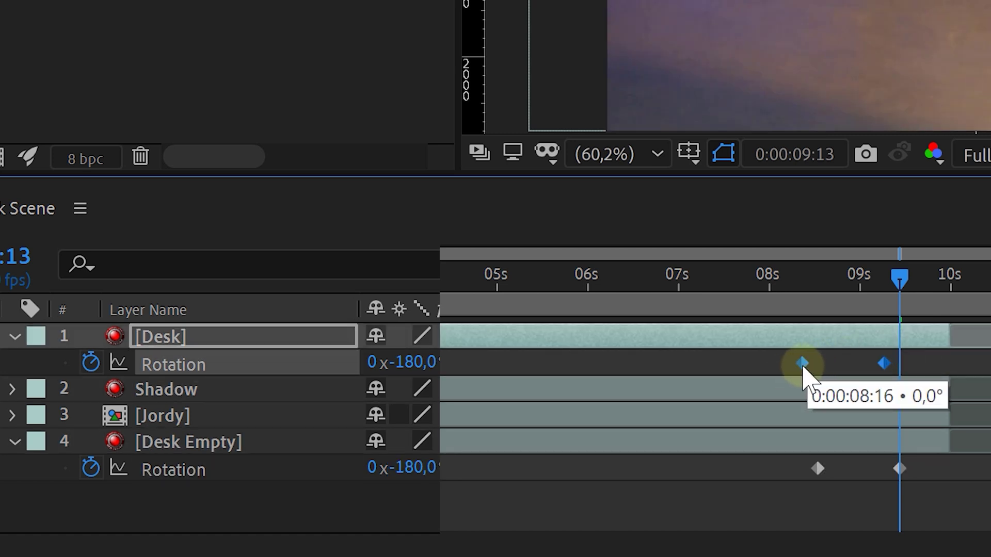
pyautogui.moveTo(802, 368); pyautogui.dragTo(801, 367)
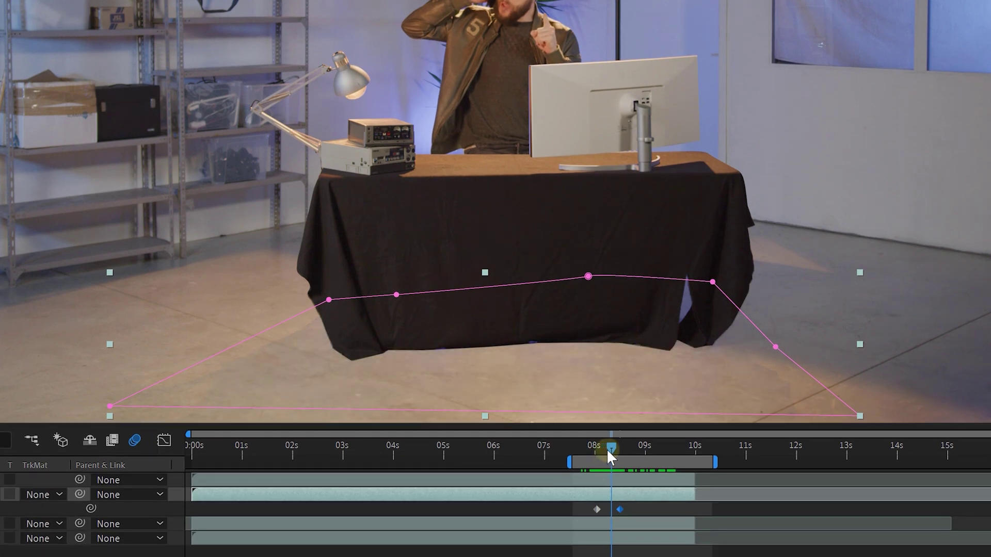
# Step: Draw a mask on the actor layer in the Desk Scene composition, beside the actor behind the desk
pyautogui.moveTo(605, 449)
pyautogui.mouseDown()
pyautogui.moveTo(592, 449)
pyautogui.moveTo(610, 448)
pyautogui.mouseUp()
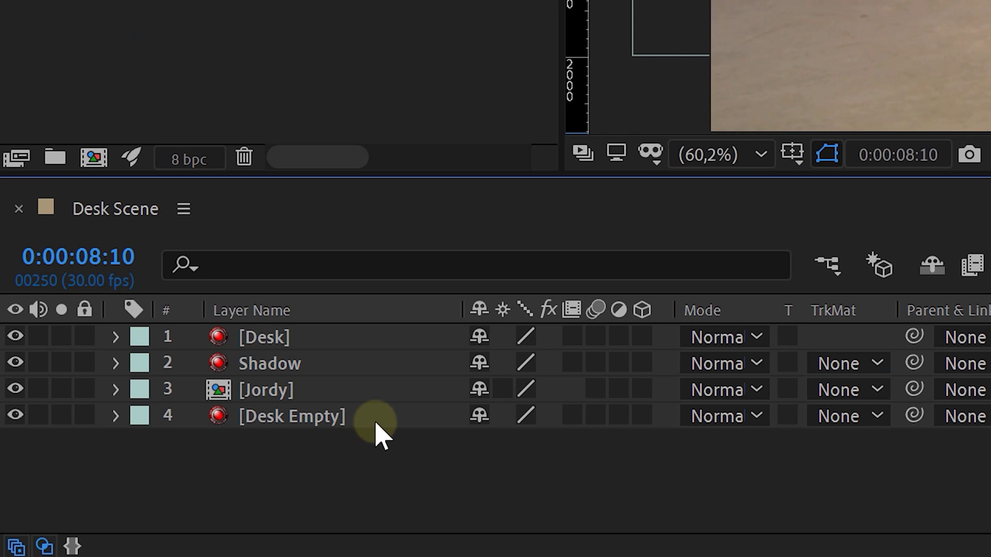
pyautogui.click(342, 394)
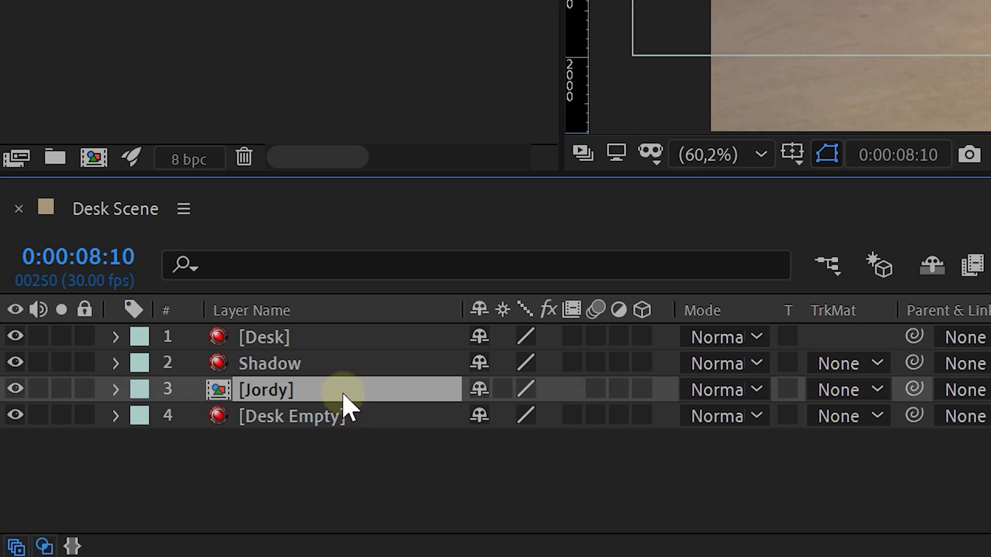
pyautogui.rightClick(343, 395)
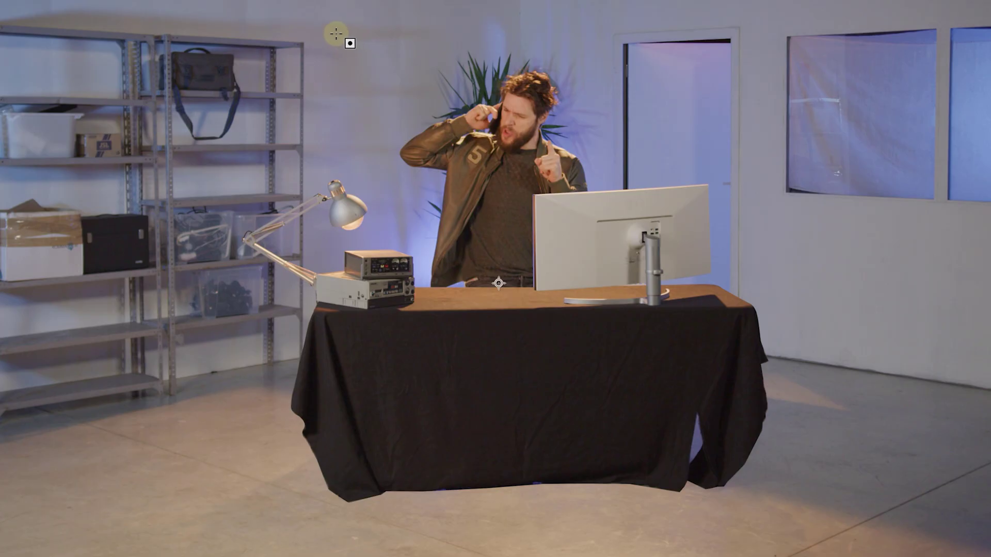
pyautogui.moveTo(336, 33); pyautogui.dragTo(397, 377)
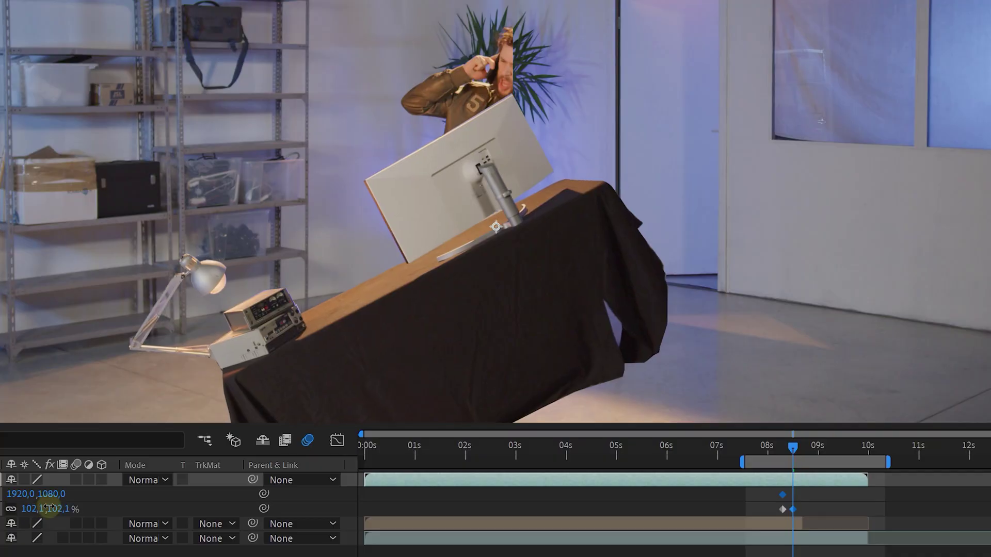
# Step: At the Desk layer's second keyframe, raise its Position to 1920, 1053.4 and increase its Scale
pyautogui.moveTo(49, 508); pyautogui.dragTo(149, 494)
pyautogui.click(33, 510)
pyautogui.write('1')
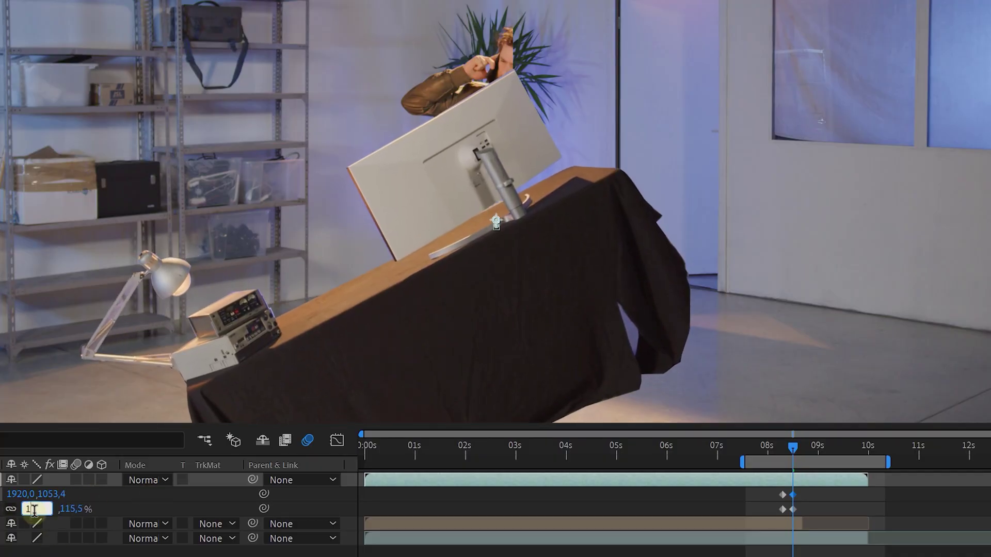
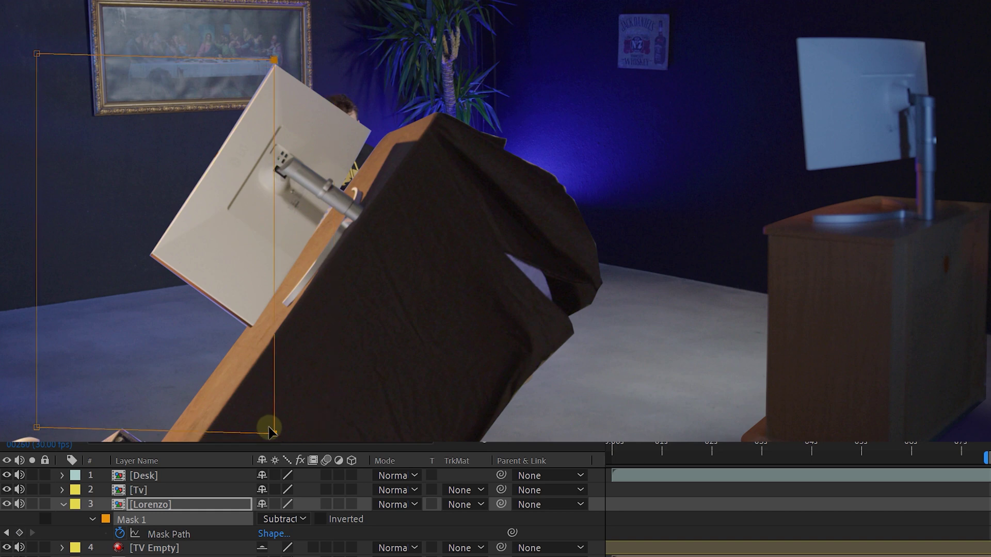
# Step: Add Rotation keyframes at 0° to the Tv and TV Empty layers at 0:00:09:13
pyautogui.press('pagedown')
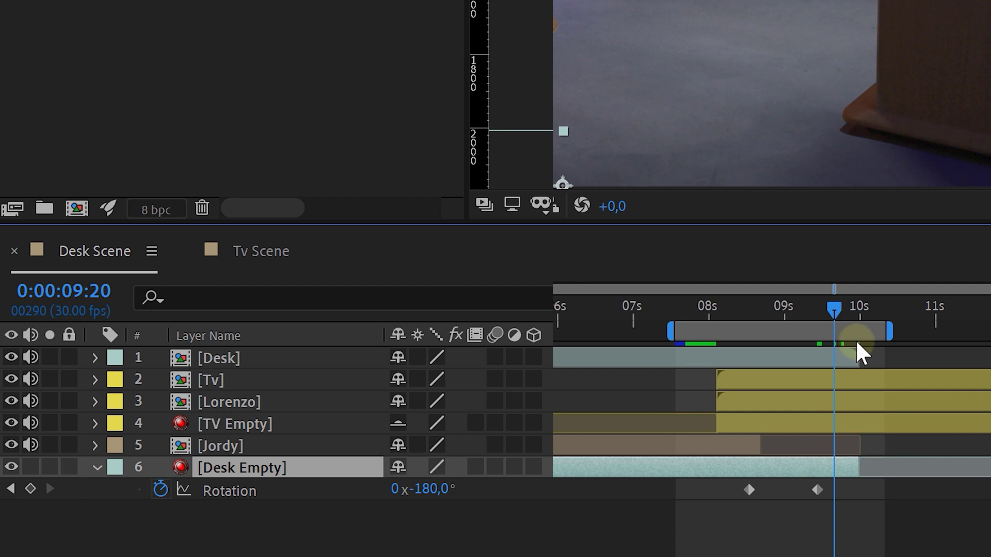
pyautogui.click(842, 372)
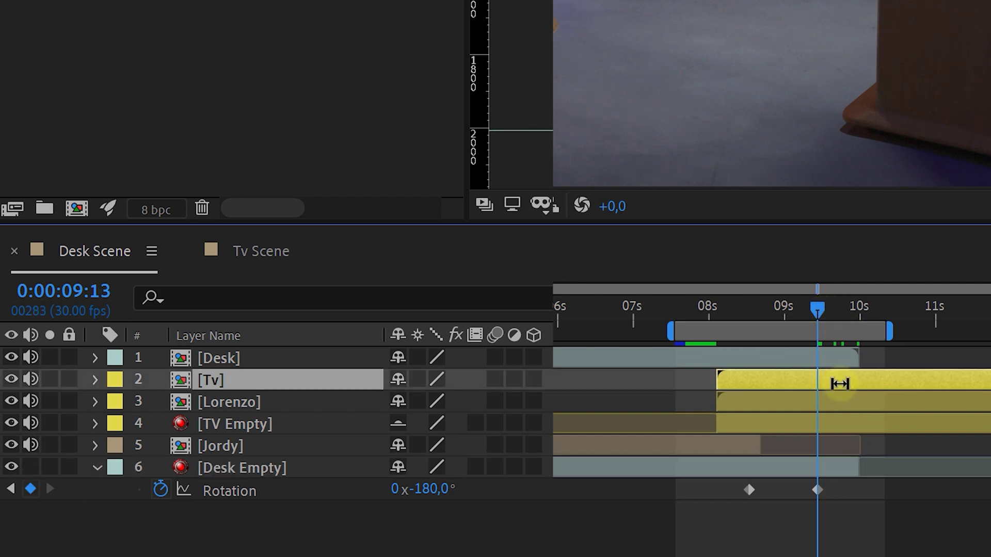
pyautogui.press('r')
pyautogui.click(161, 402)
pyautogui.click(196, 445)
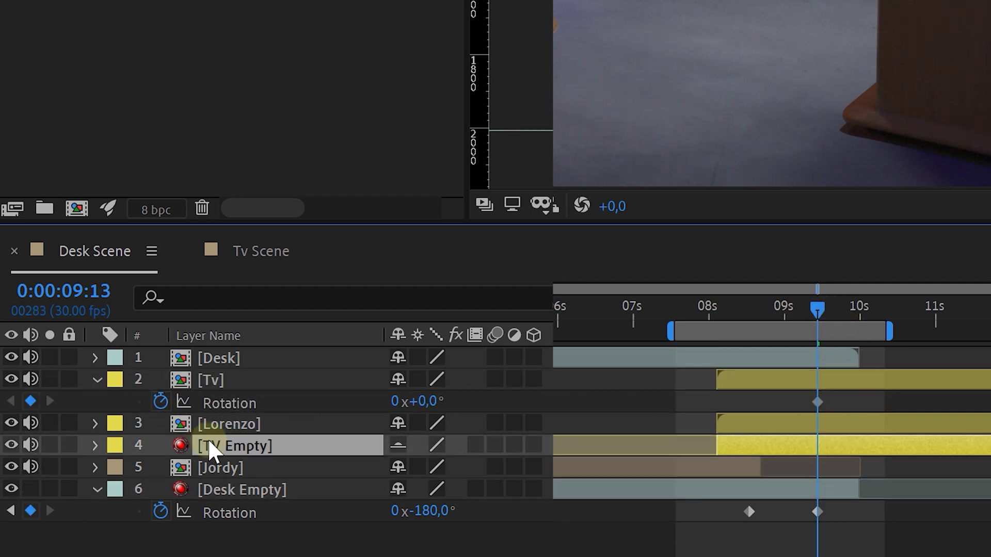
pyautogui.press('r')
pyautogui.click(160, 467)
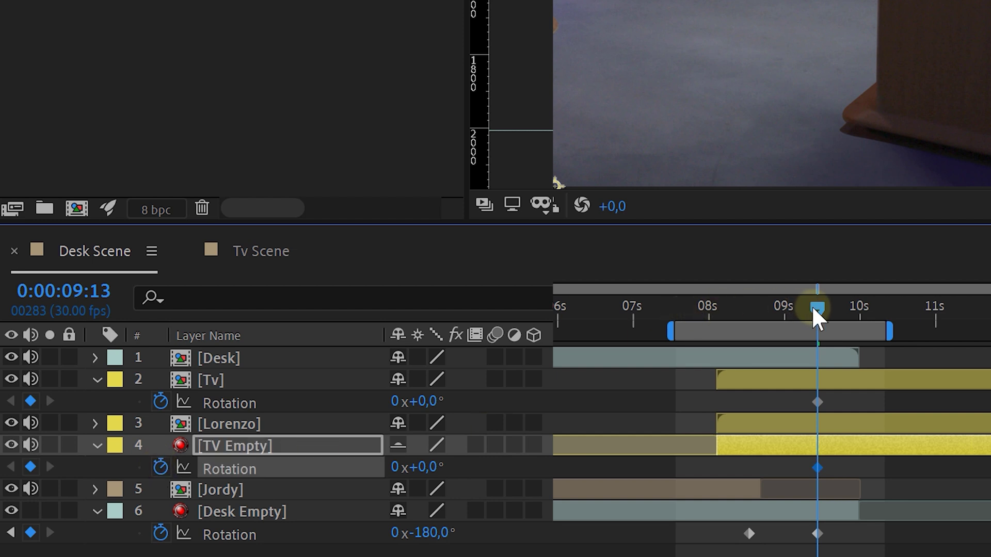
# Step: Set the Rotation of both Tv and TV Empty to 180° at 0:00:08:16, and adjust the Tv rotation keyframes
pyautogui.moveTo(814, 309); pyautogui.dragTo(751, 309)
pyautogui.click(757, 383)
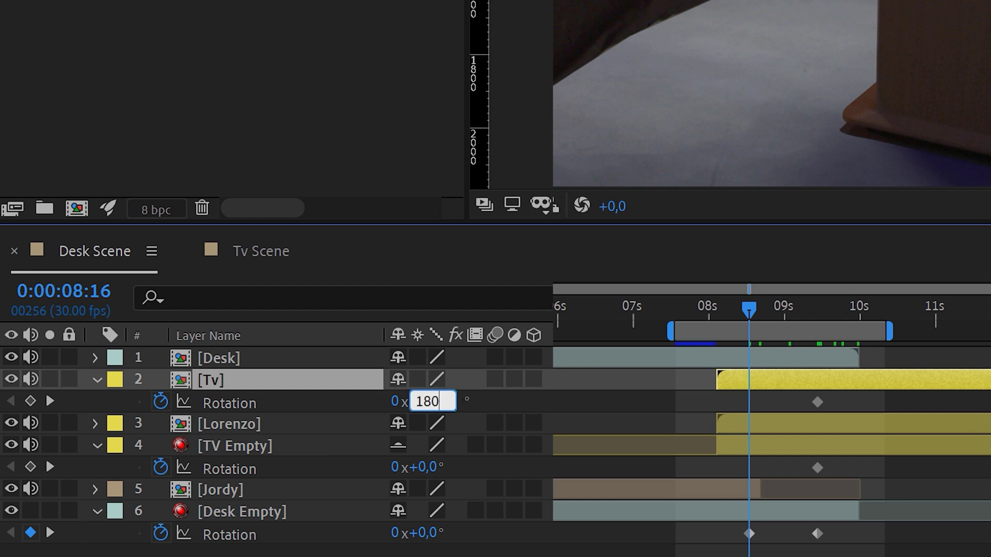
pyautogui.click(443, 475)
pyautogui.write('180')
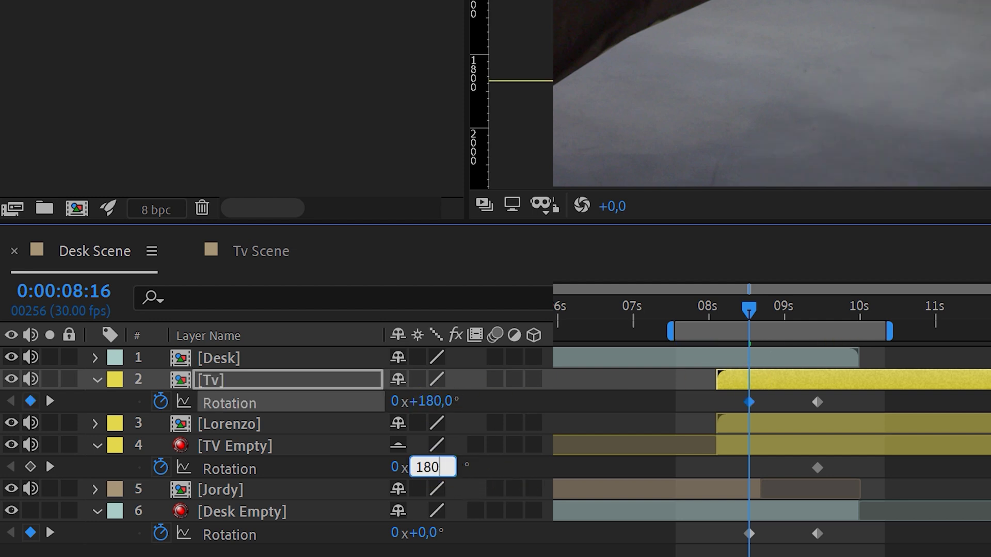
pyautogui.press('Return')
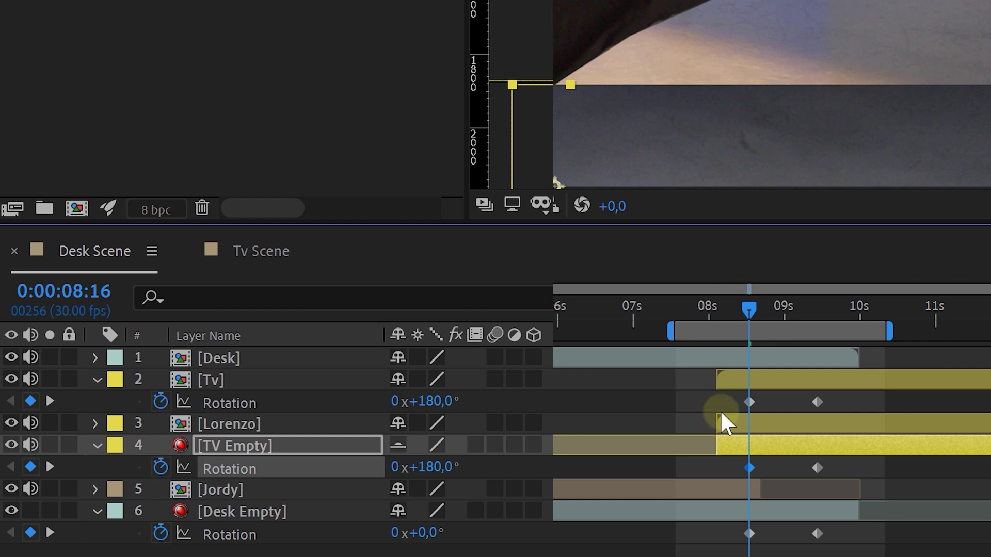
pyautogui.moveTo(856, 397); pyautogui.dragTo(759, 405)
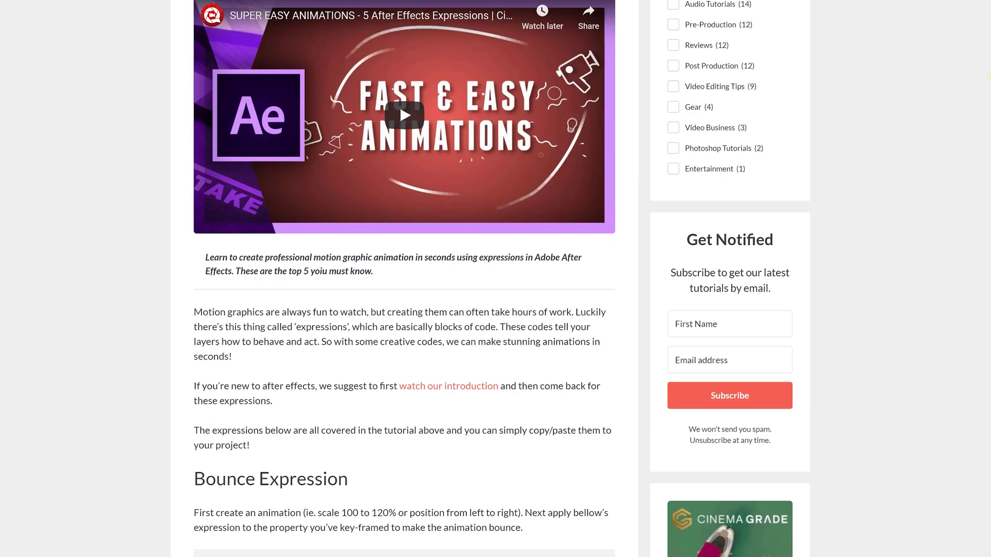
# Step: Switch to the web page with After Effects expressions and select the full Bounce Expression code
pyautogui.scroll(-9, 246, 162)
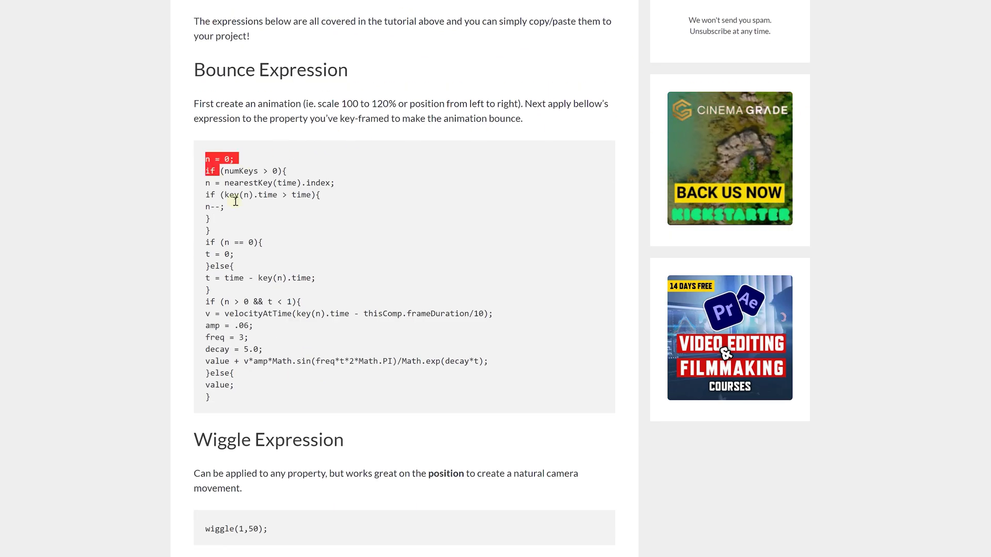
pyautogui.moveTo(236, 201); pyautogui.dragTo(295, 397)
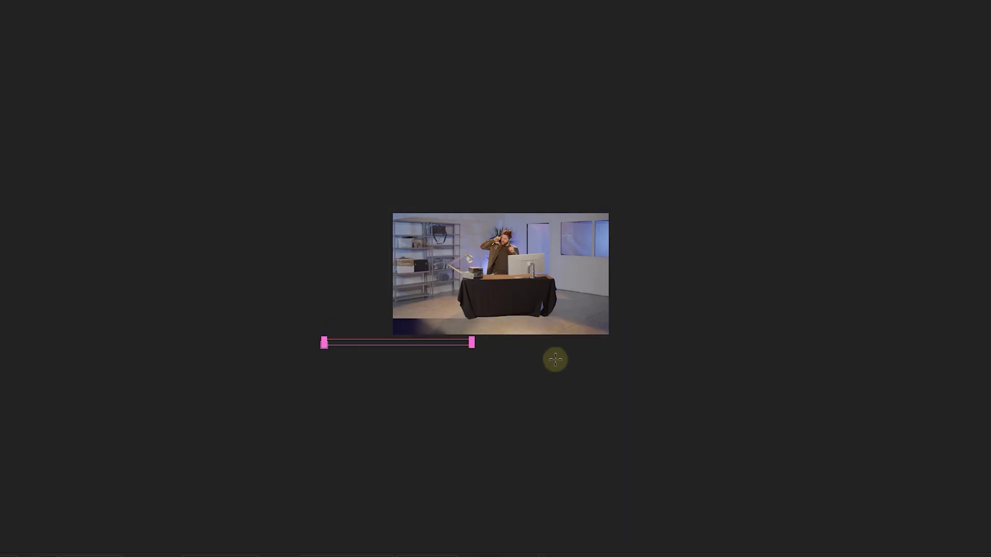
# Step: Draw and adjust a mask along the floor seam where the desk room and TV room meet
pyautogui.moveTo(555, 359); pyautogui.dragTo(682, 549)
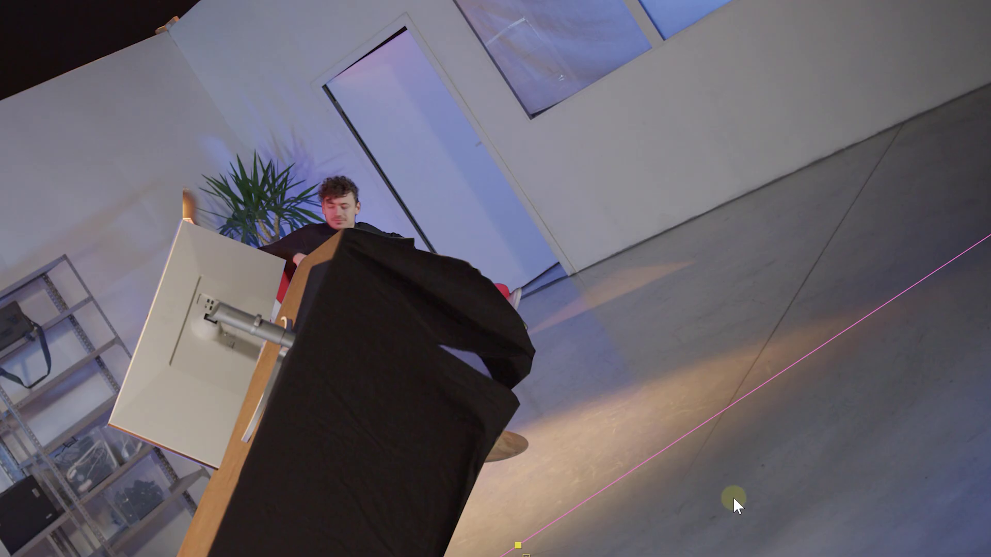
pyautogui.moveTo(648, 410); pyautogui.dragTo(672, 402)
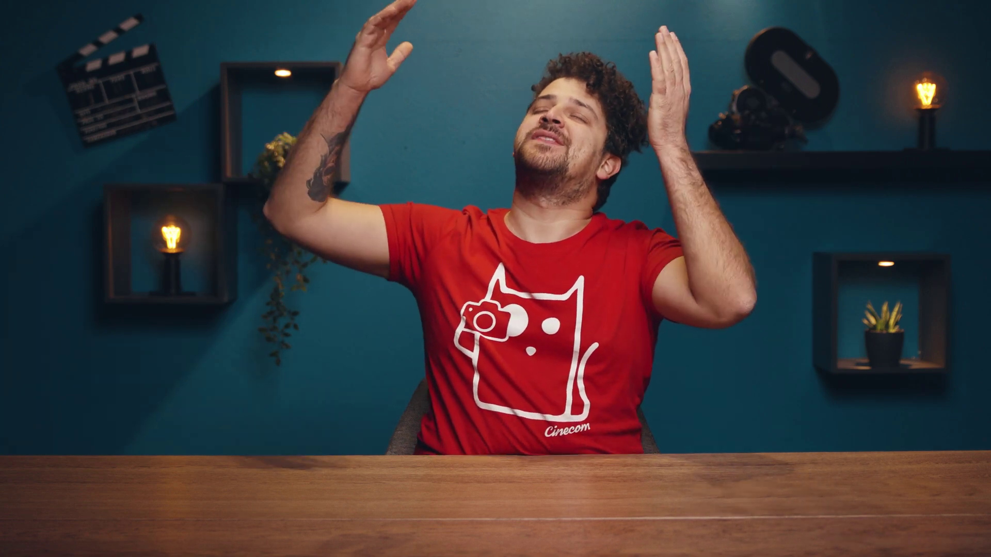